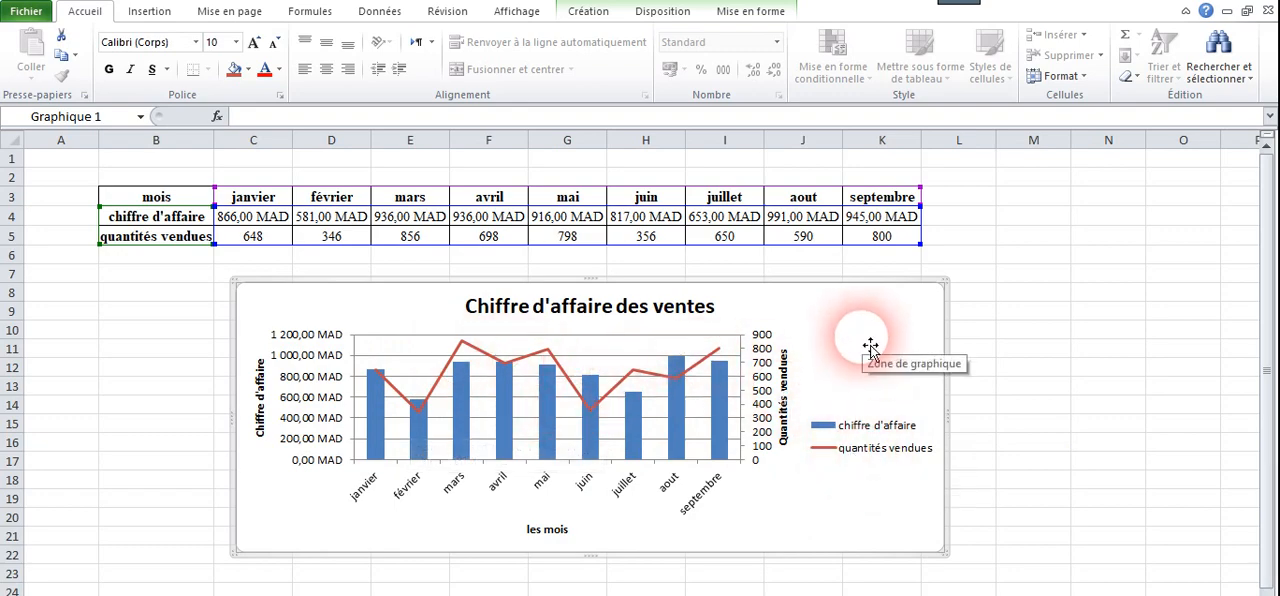
Delete the existing sales chart below the table.
{"action": "key", "text": "Delete"}
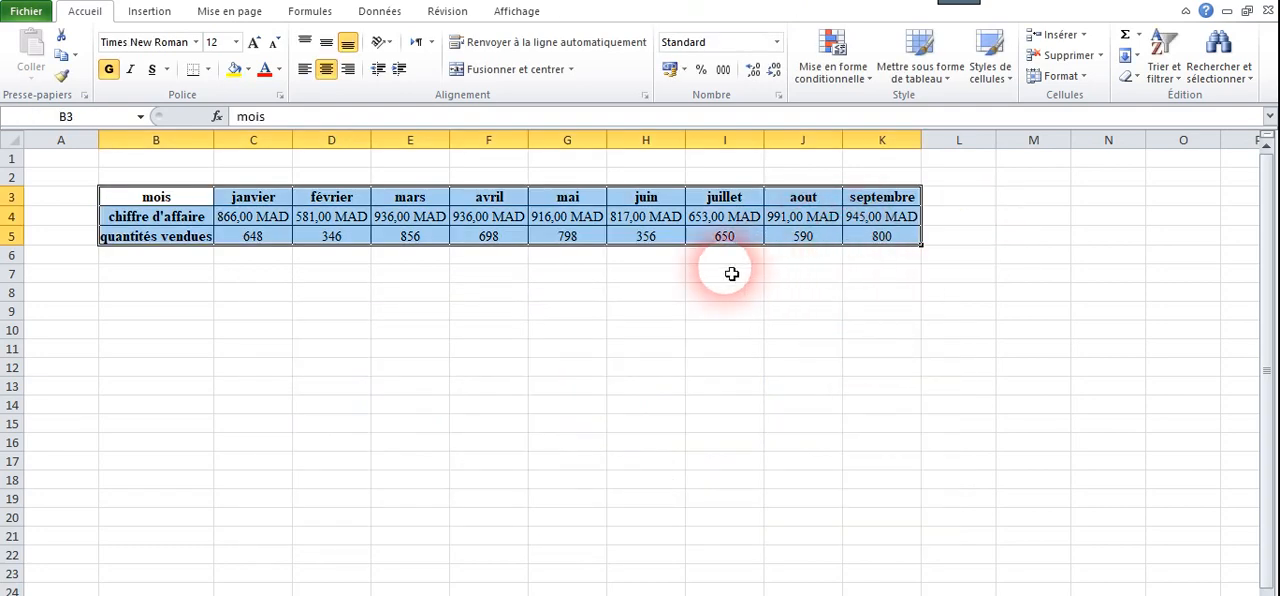
{"action": "left_click", "coordinate": [410, 313]}
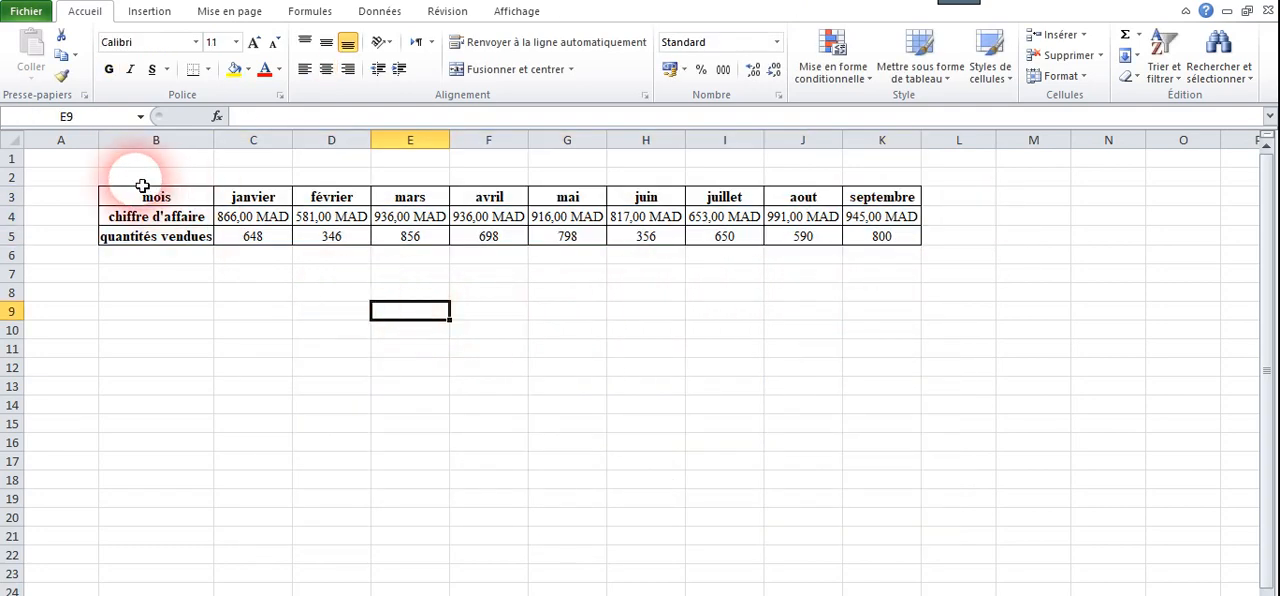
Insert a 2D clustered column chart from B3:K5, placed below the table and widened to about the edge of column K.
{"action": "left_click_drag", "start_coordinate": [149, 203], "coordinate": [873, 242]}
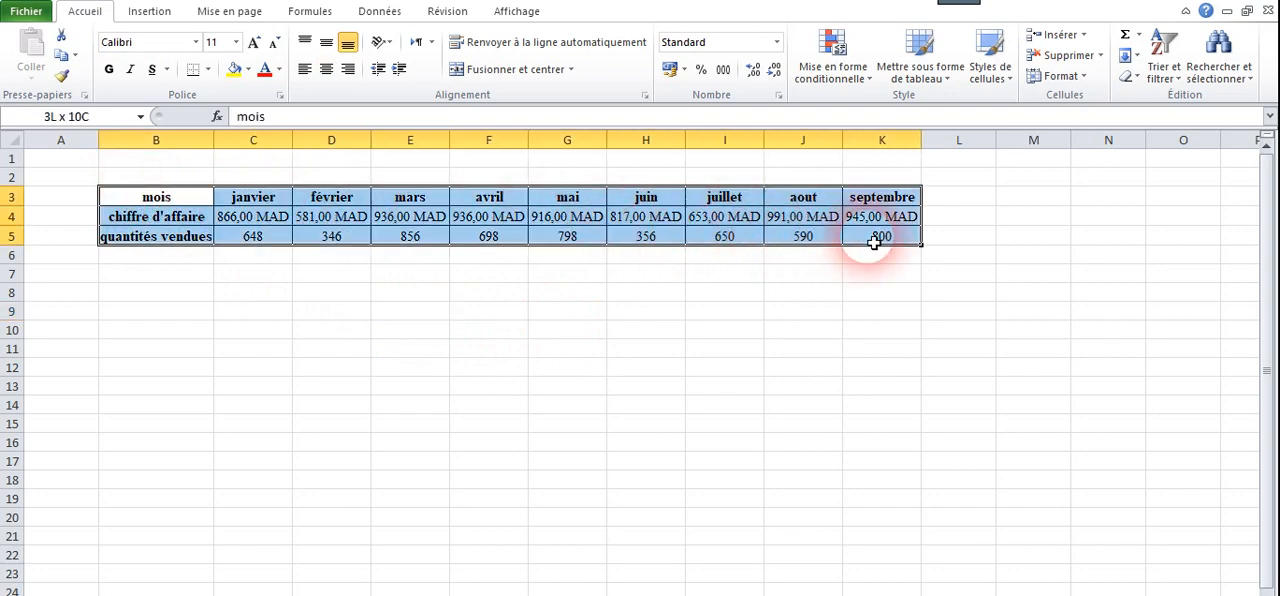
{"action": "left_click", "coordinate": [148, 14]}
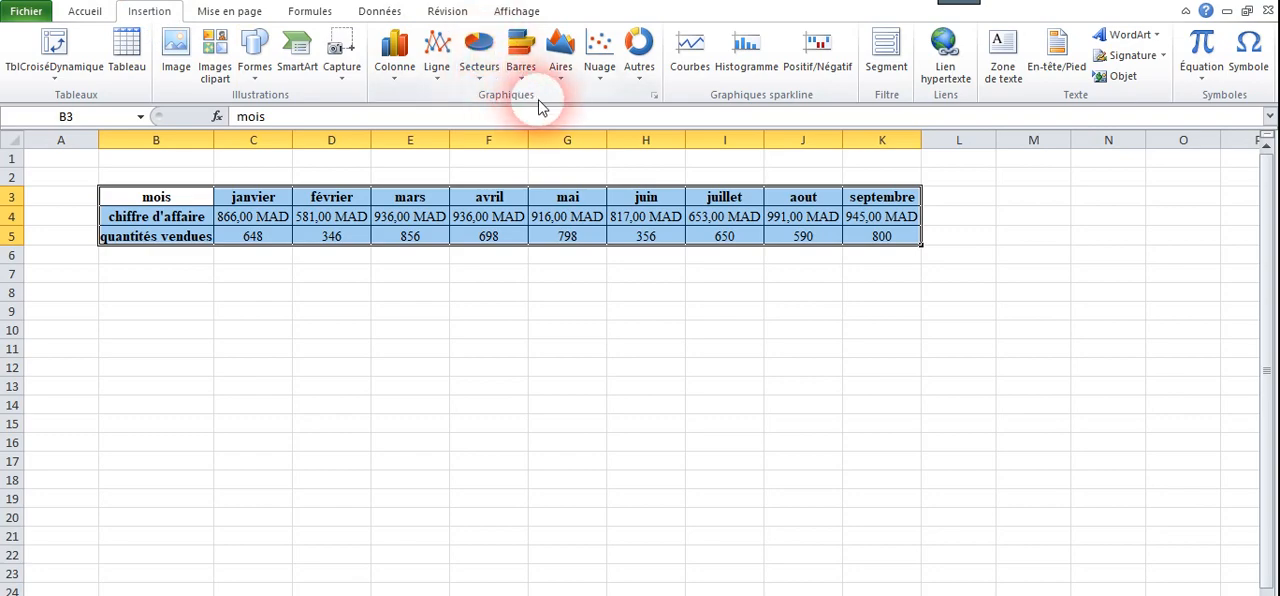
{"action": "left_click", "coordinate": [405, 82]}
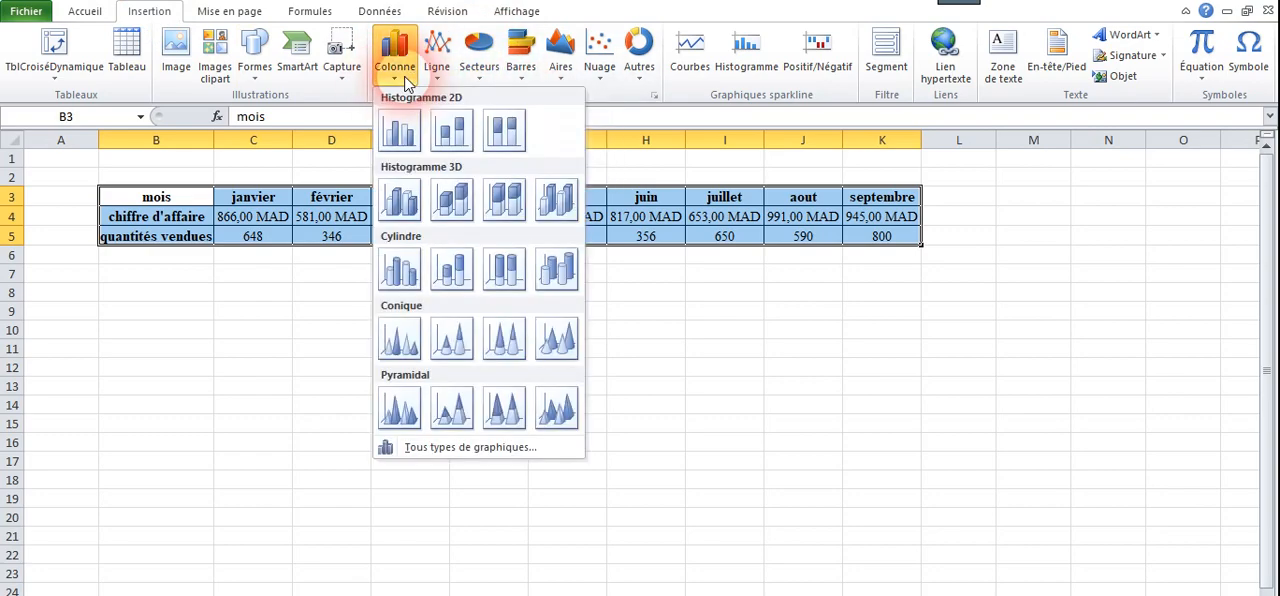
{"action": "left_click", "coordinate": [398, 130]}
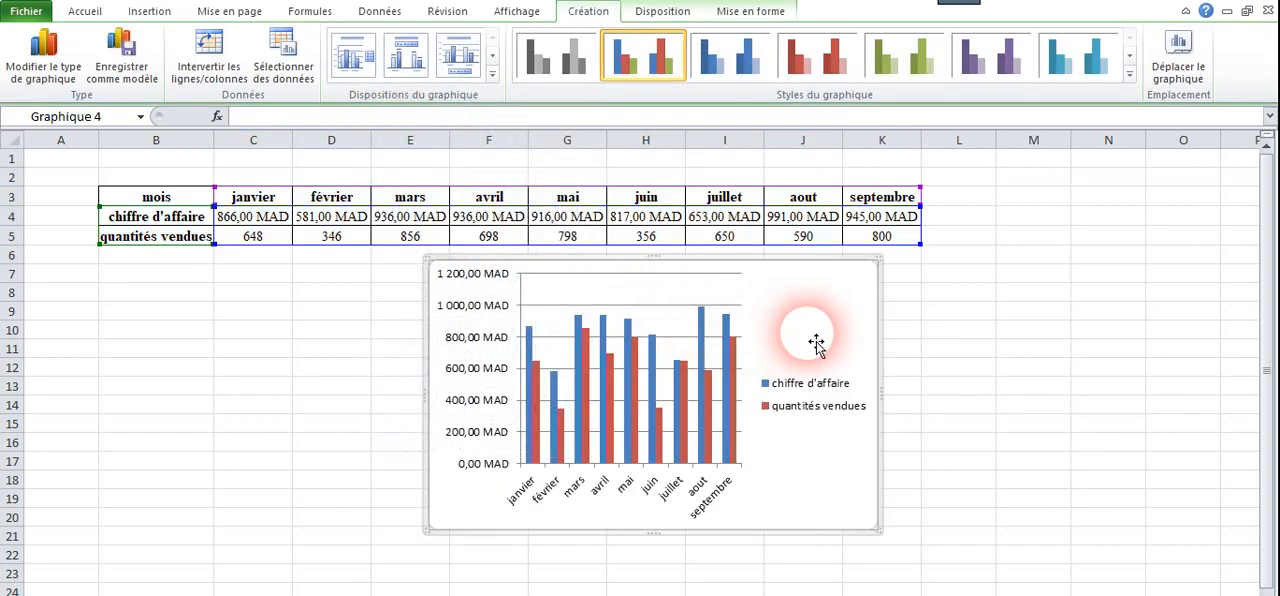
{"action": "left_click_drag", "start_coordinate": [820, 322], "coordinate": [712, 326]}
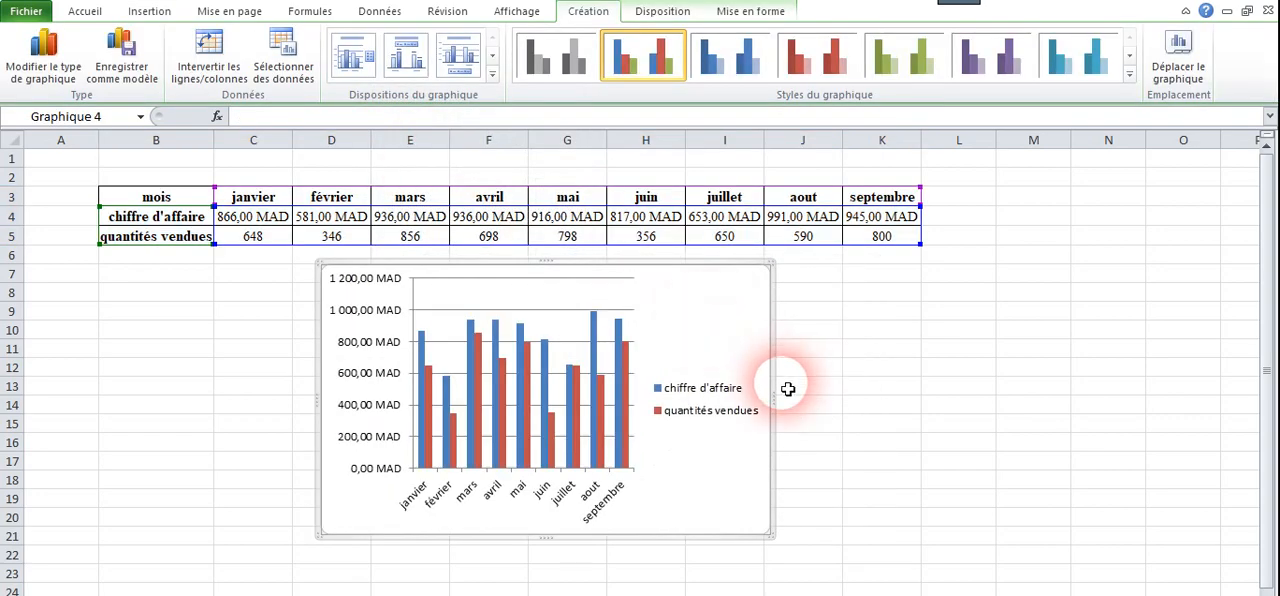
{"action": "left_click_drag", "start_coordinate": [782, 397], "coordinate": [866, 417]}
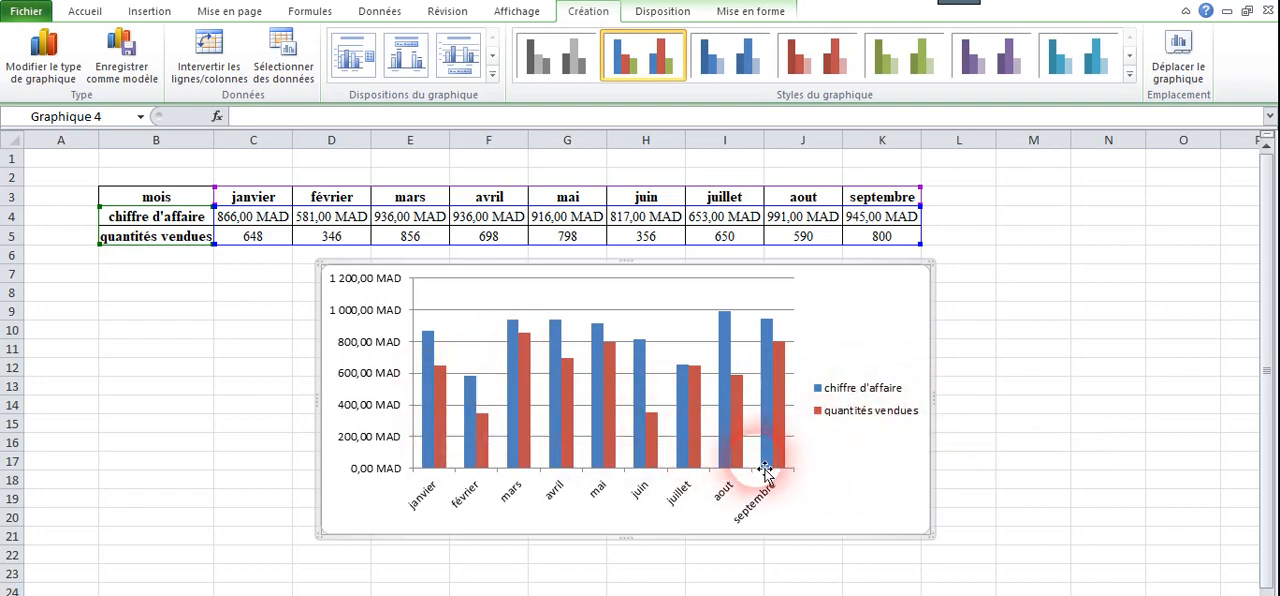
Change the chart type of the "quantités vendues" series to a plain line without markers.
{"action": "left_click", "coordinate": [782, 427]}
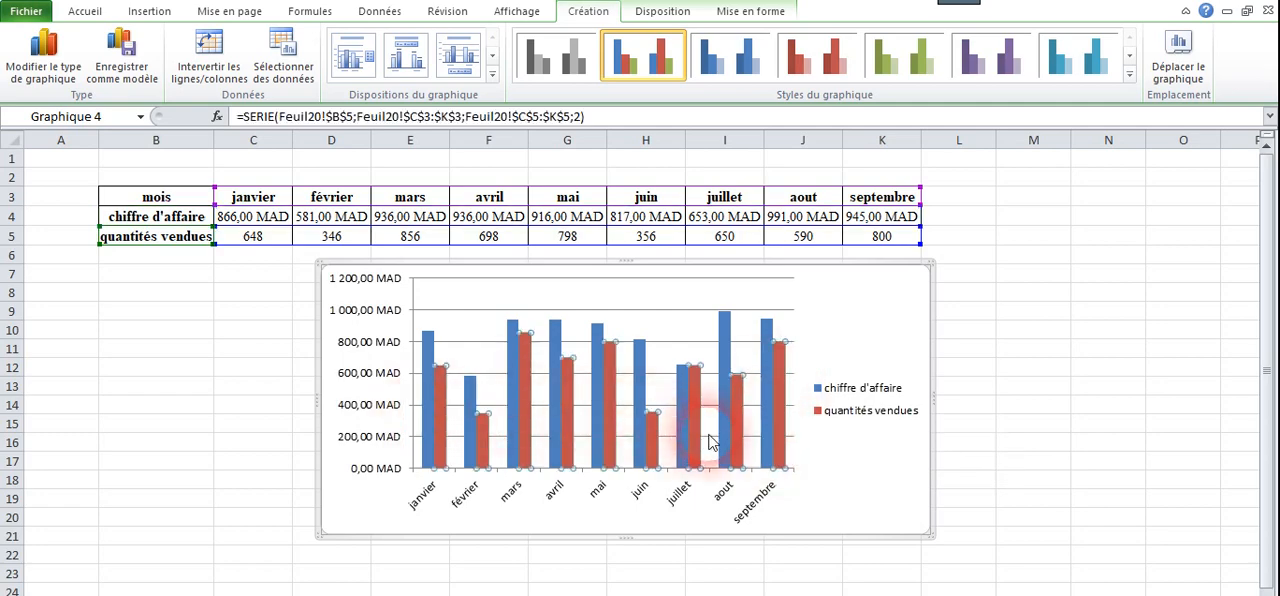
{"action": "mouse_move", "coordinate": [780, 414]}
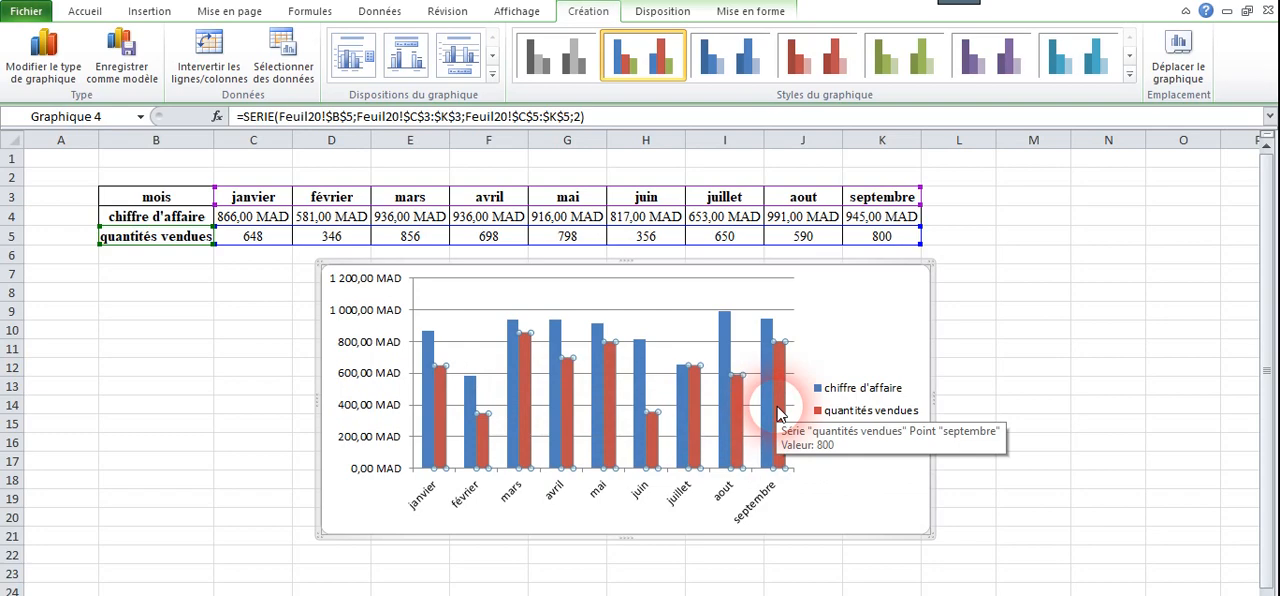
{"action": "right_click", "coordinate": [780, 414]}
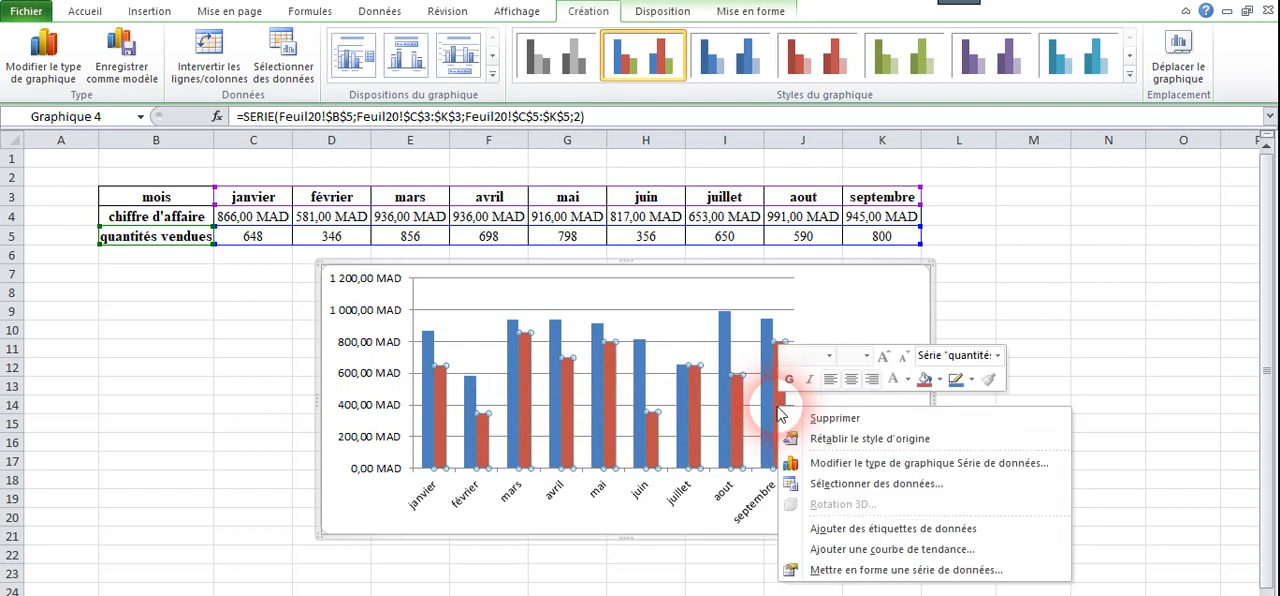
{"action": "left_click", "coordinate": [851, 469]}
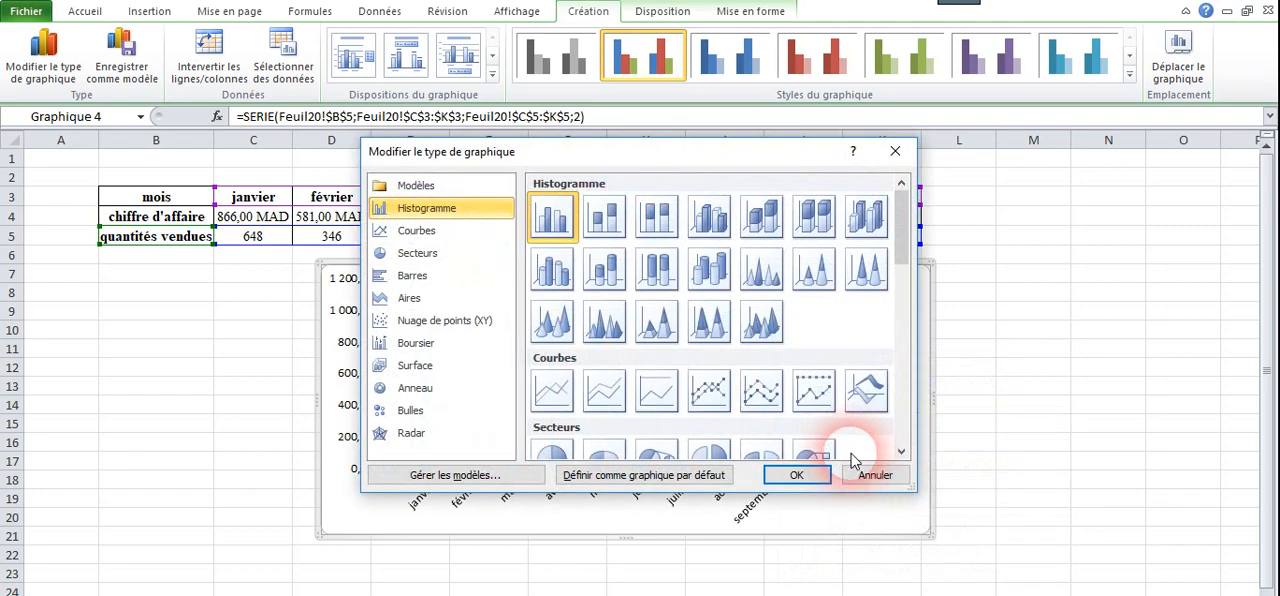
{"action": "left_click", "coordinate": [403, 240]}
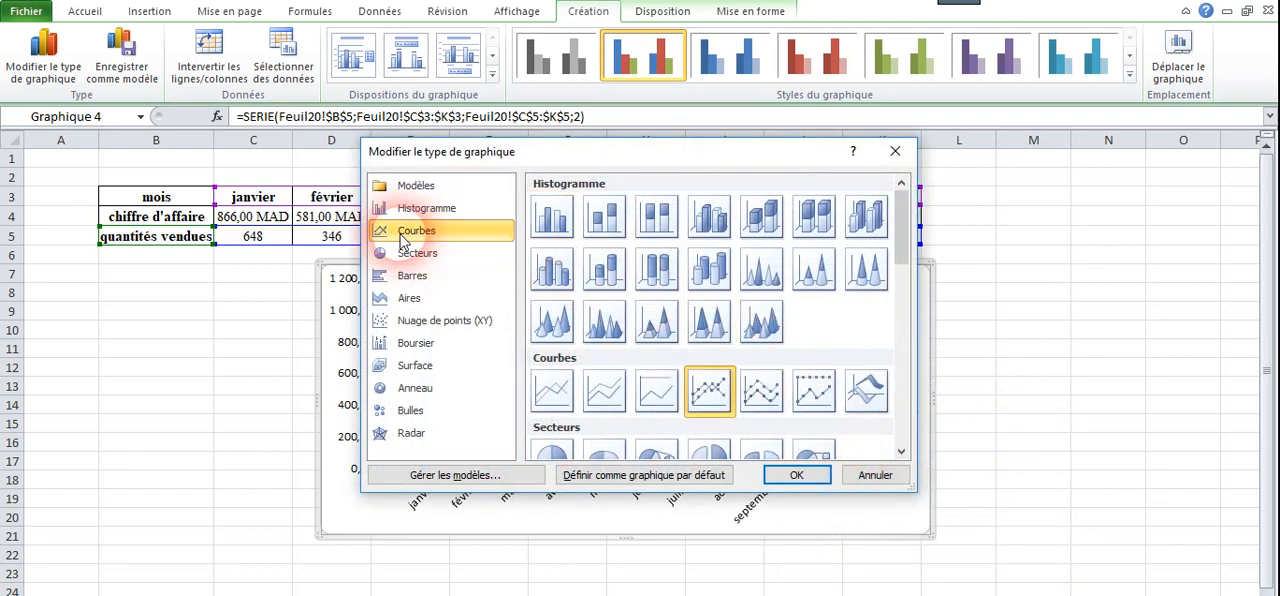
{"action": "left_click", "coordinate": [563, 400]}
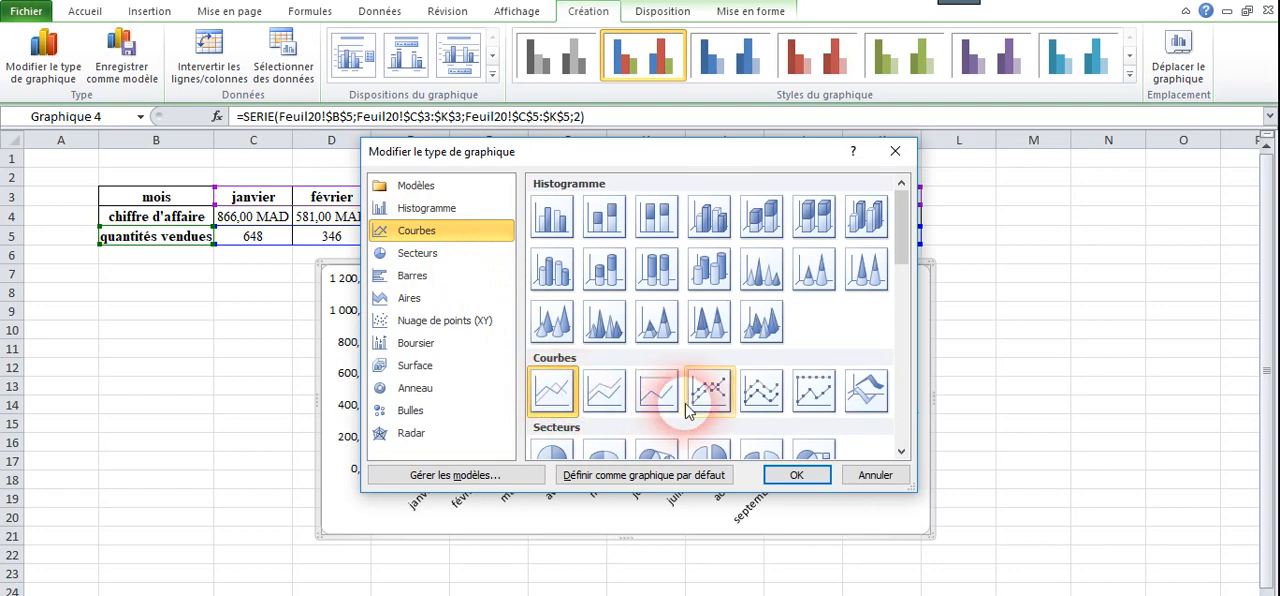
{"action": "left_click", "coordinate": [799, 478]}
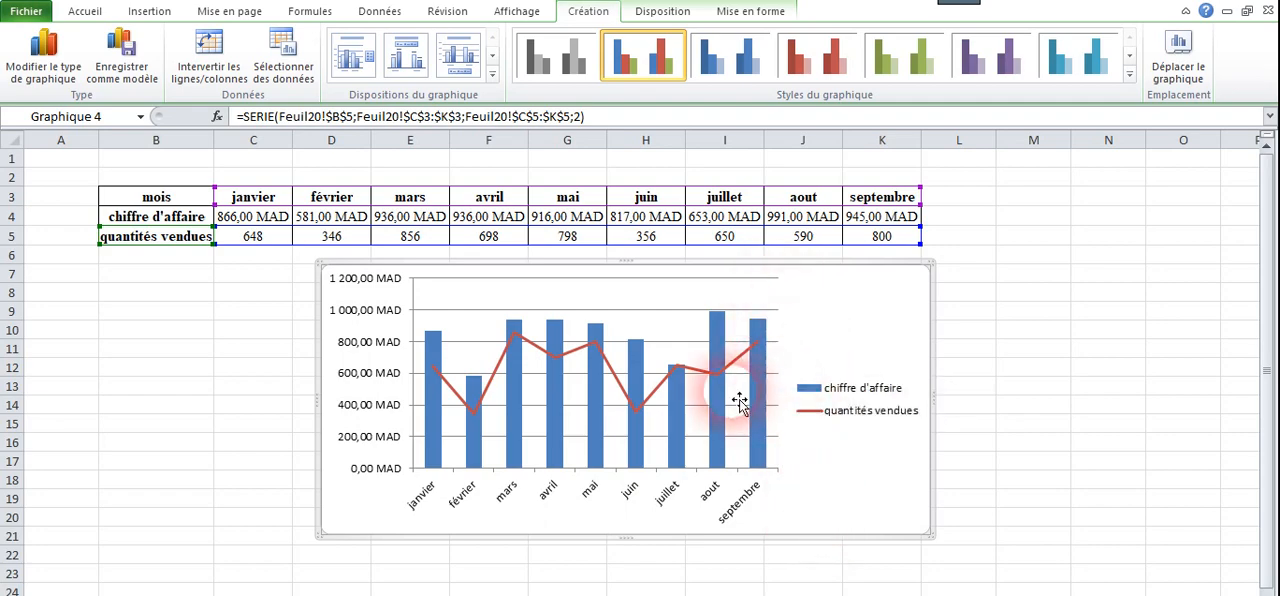
Plot the "quantités vendues" line series on the secondary axis (Axe secondaire).
{"action": "mouse_move", "coordinate": [660, 395]}
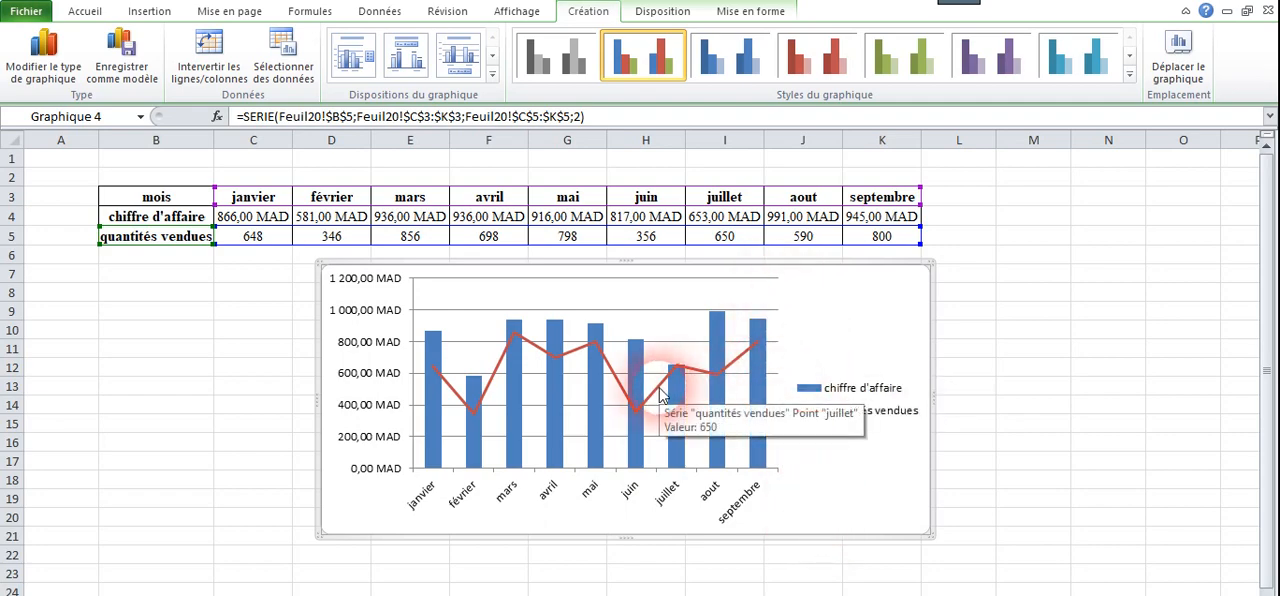
{"action": "left_click", "coordinate": [660, 395]}
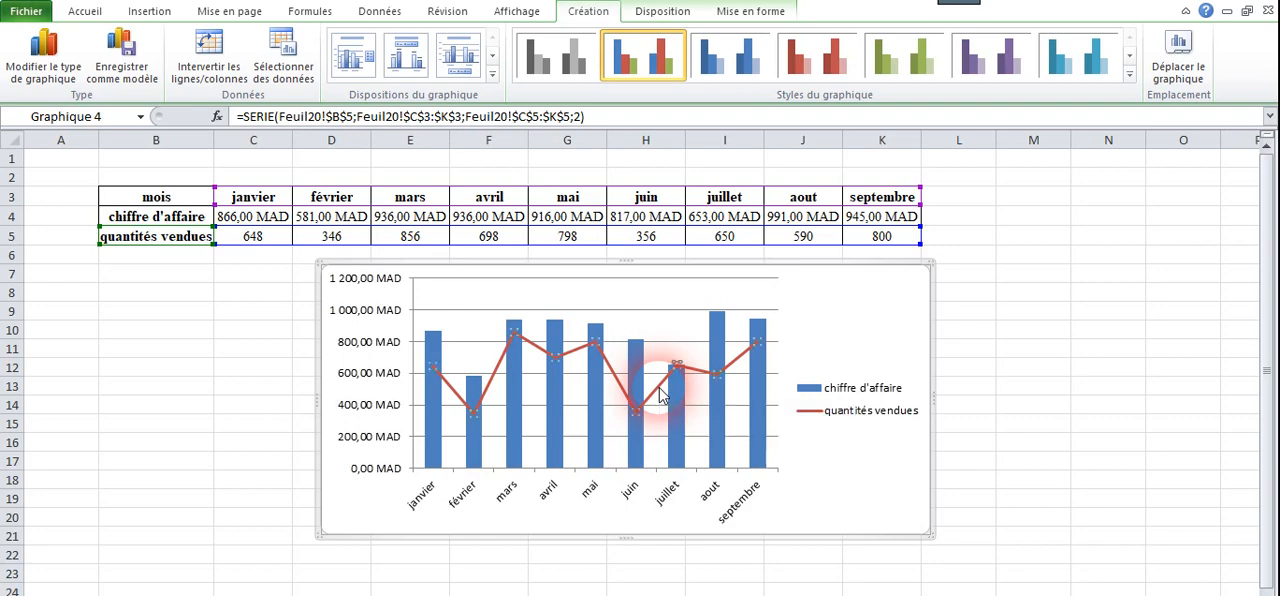
{"action": "right_click", "coordinate": [660, 395]}
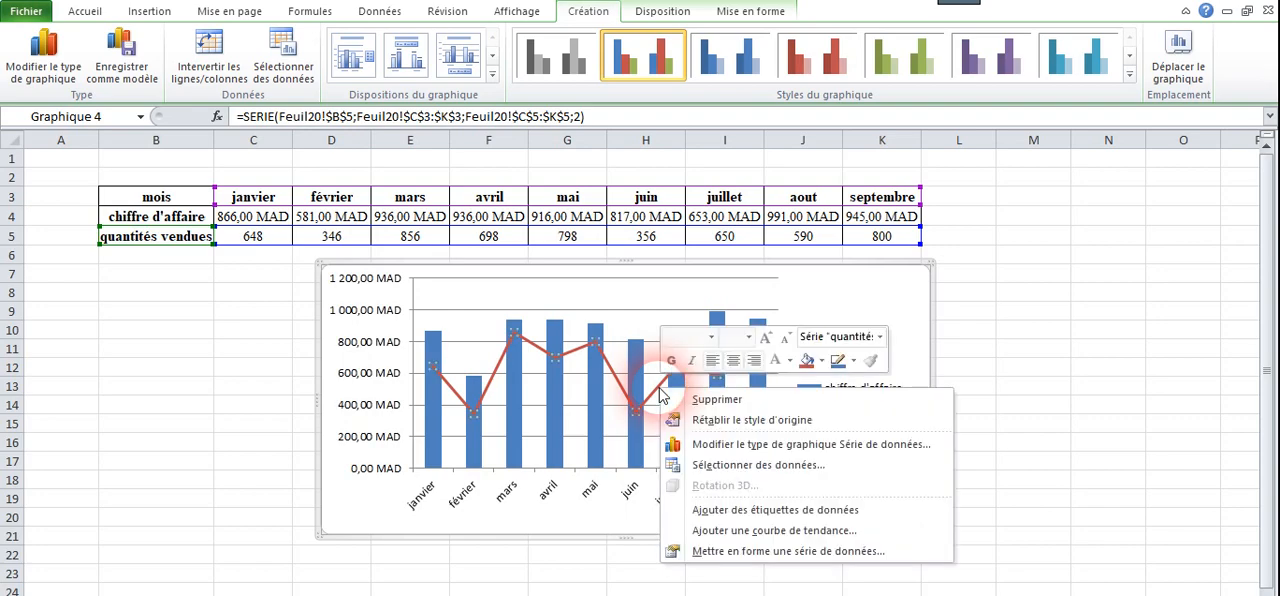
{"action": "left_click", "coordinate": [787, 551]}
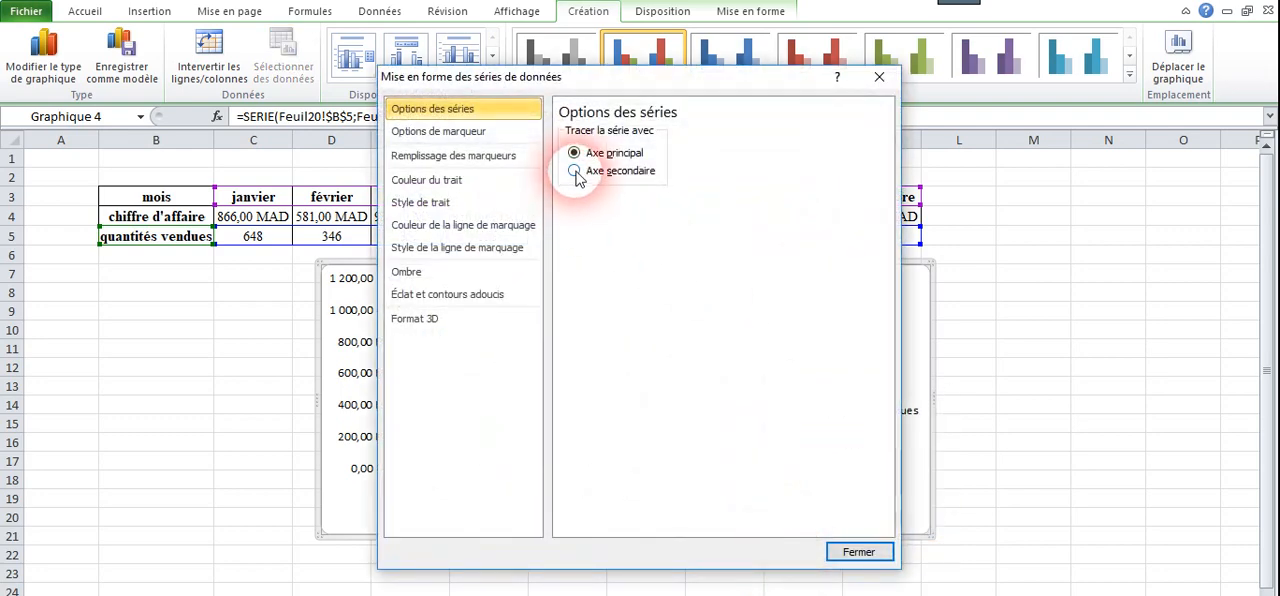
{"action": "left_click", "coordinate": [860, 554]}
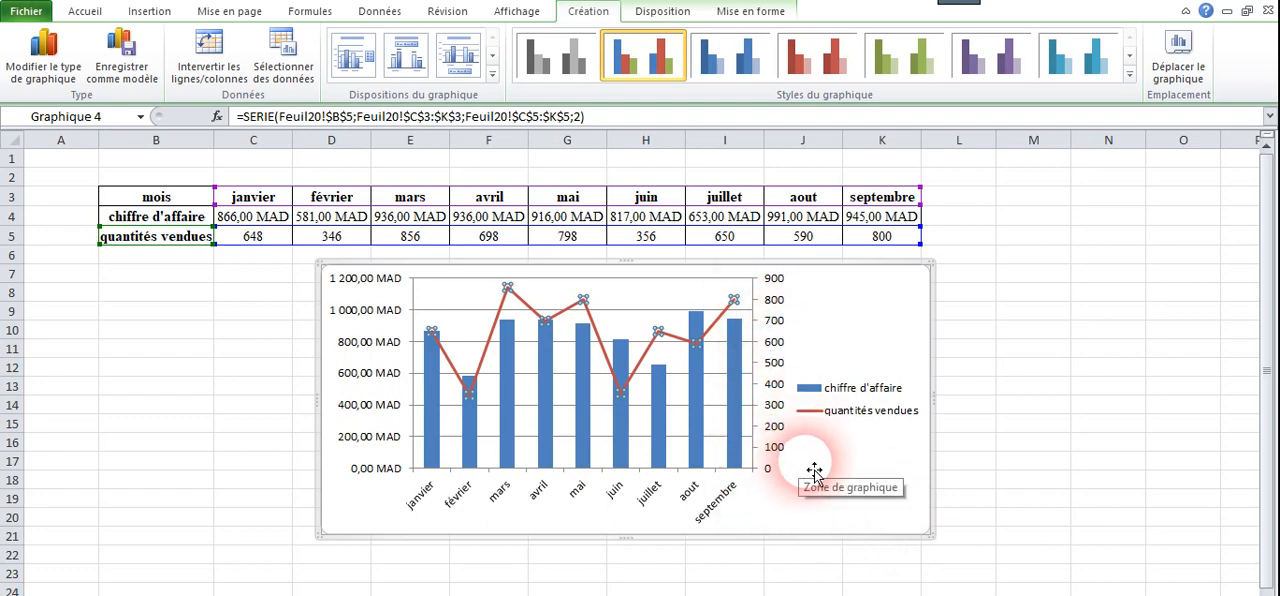
{"action": "left_click", "coordinate": [851, 509]}
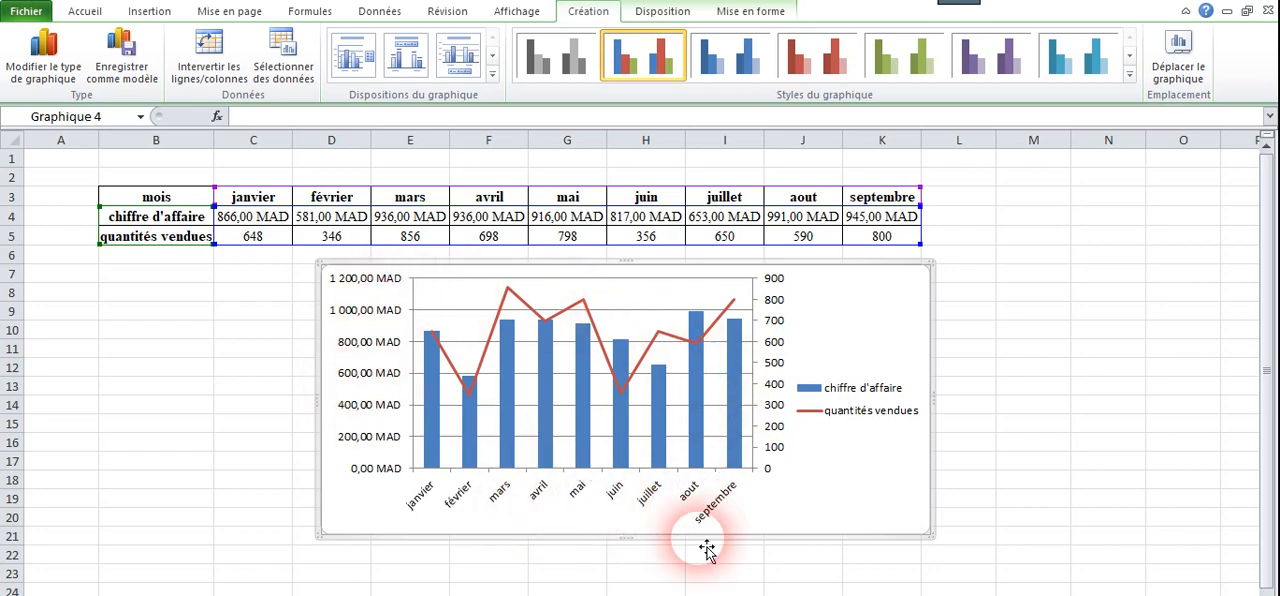
Add a title above the chart reading "Chiffre d'affaire des ventes".
{"action": "left_click", "coordinate": [664, 13]}
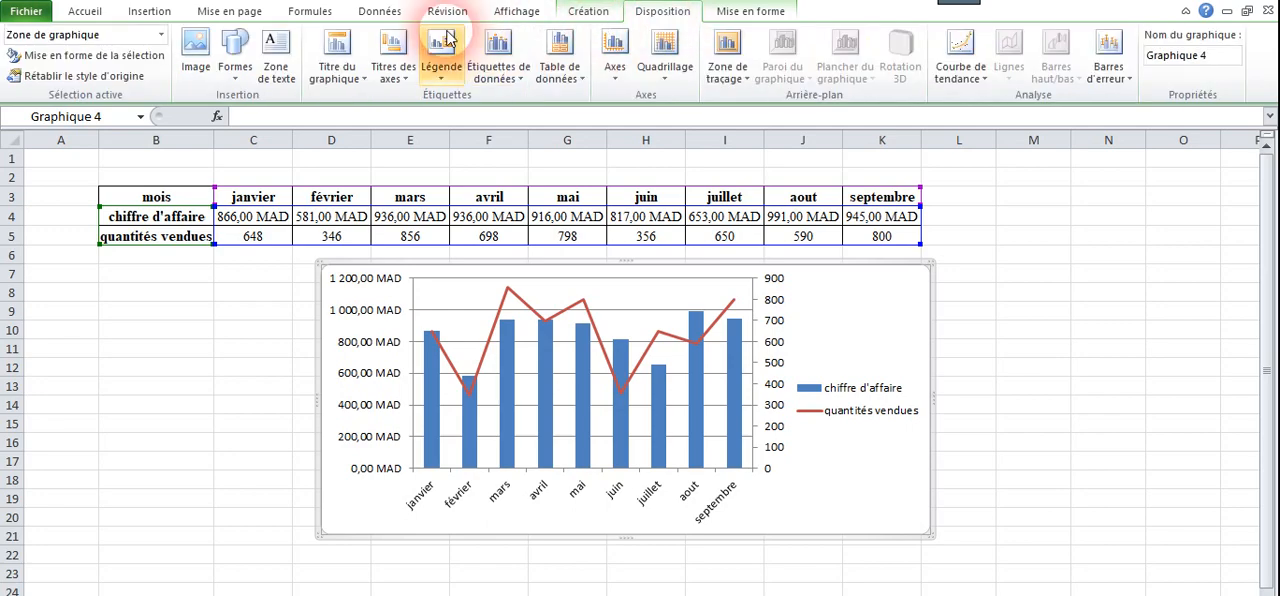
{"action": "left_click", "coordinate": [343, 78]}
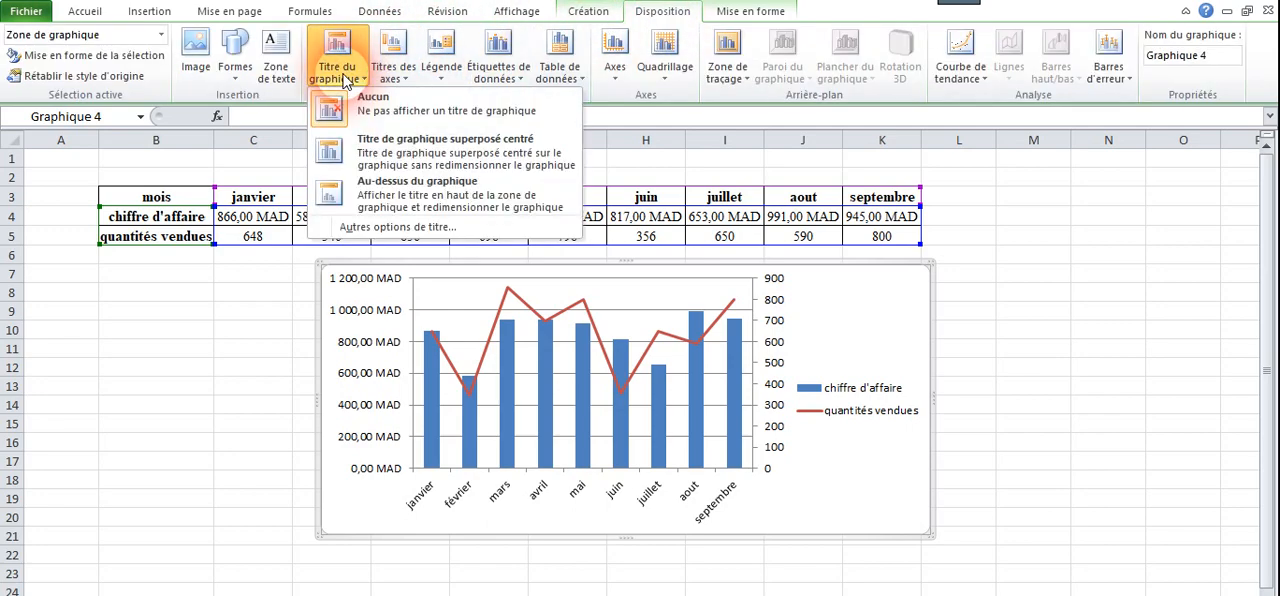
{"action": "left_click", "coordinate": [390, 205]}
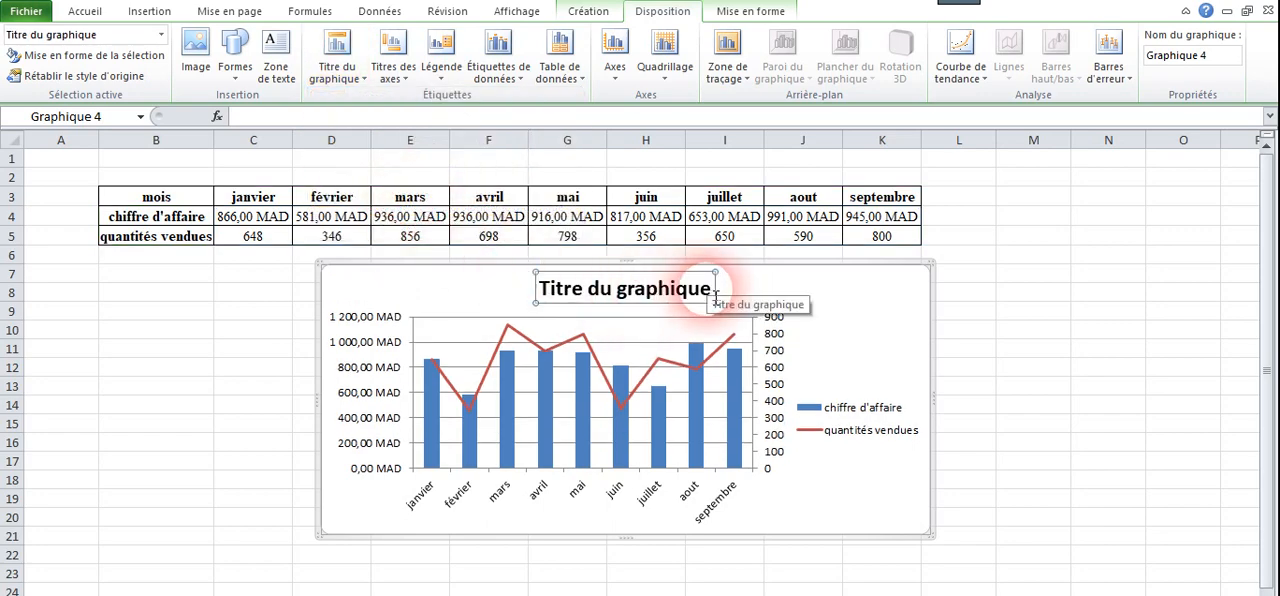
{"action": "left_click_drag", "start_coordinate": [716, 293], "coordinate": [578, 297]}
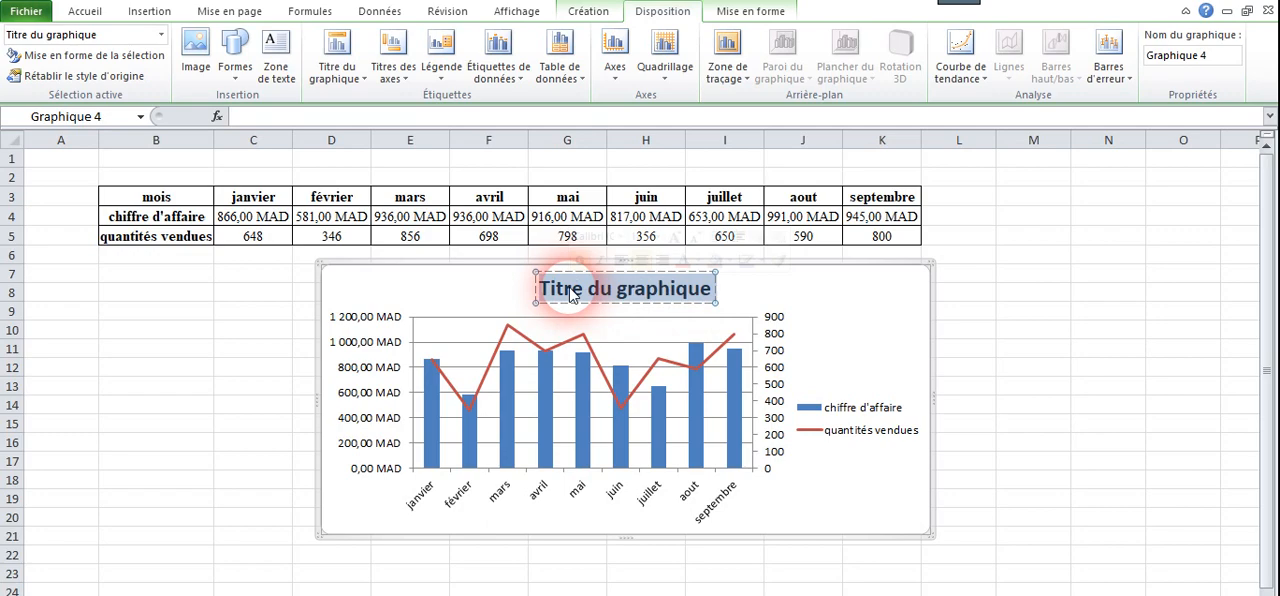
{"action": "type", "text": "ch"}
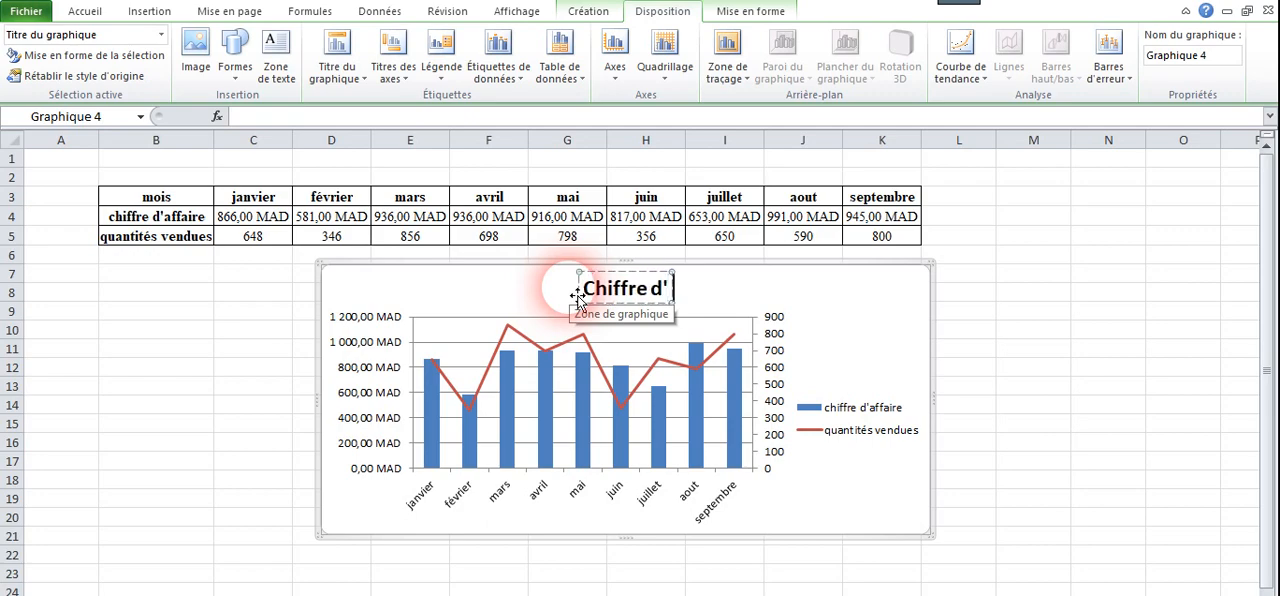
{"action": "type", "text": "aire"}
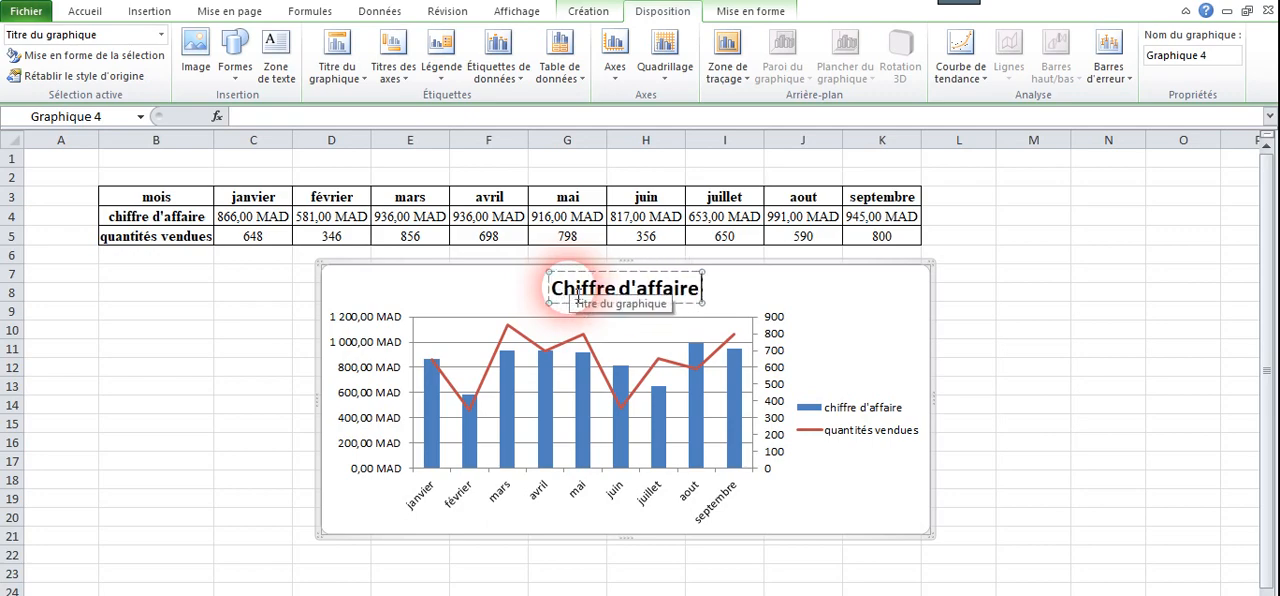
{"action": "type", "text": " des ventes"}
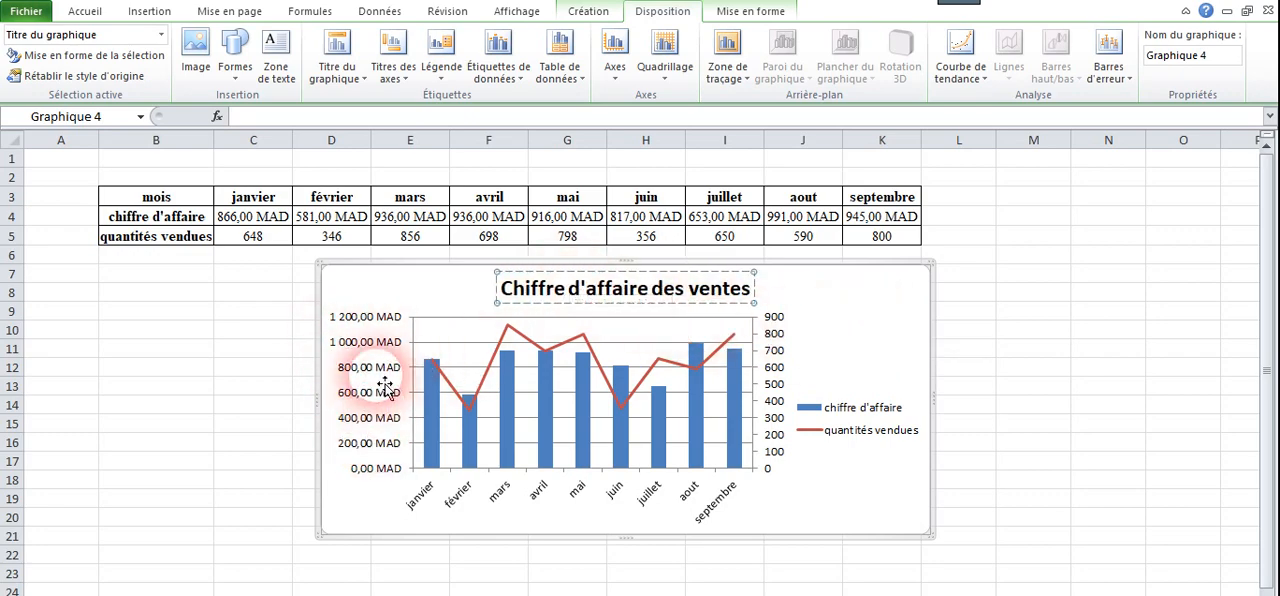
Add rotated titles (Titre pivoté) to the chart's primary and secondary vertical axes.
{"action": "left_click", "coordinate": [407, 80]}
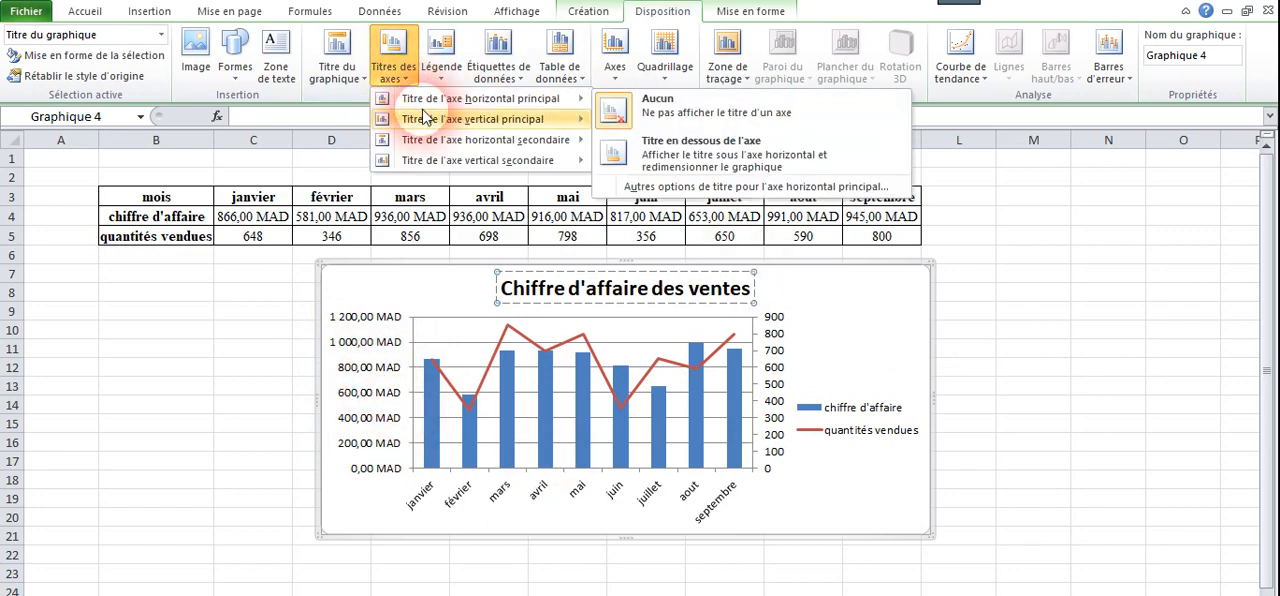
{"action": "mouse_move", "coordinate": [470, 122]}
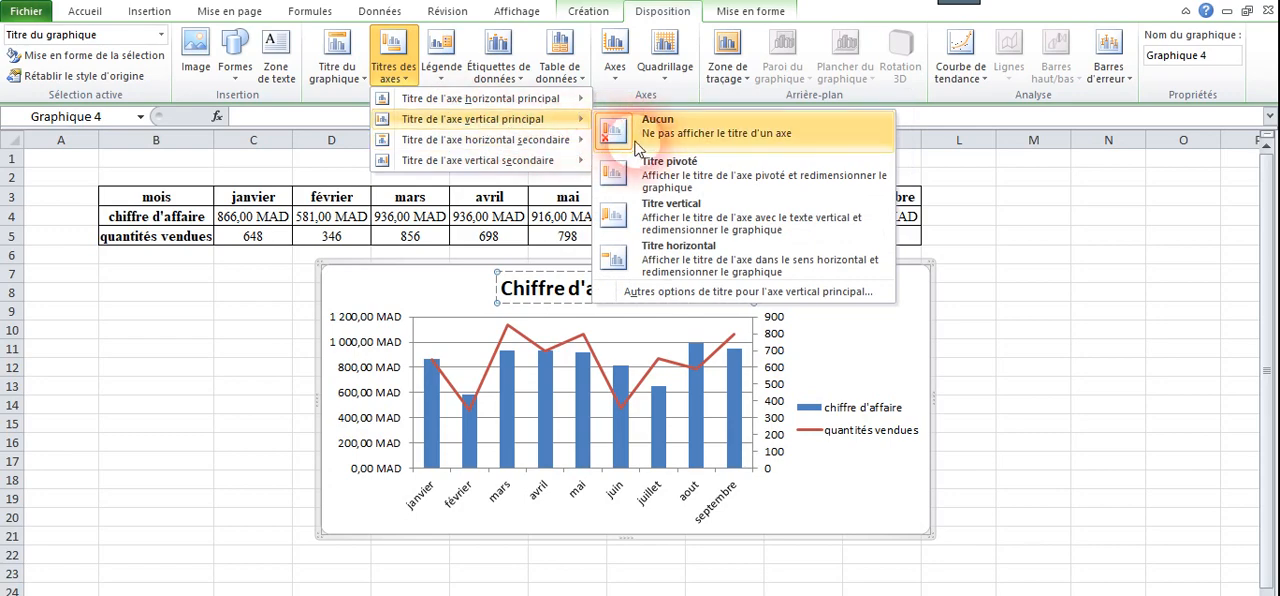
{"action": "left_click", "coordinate": [669, 179]}
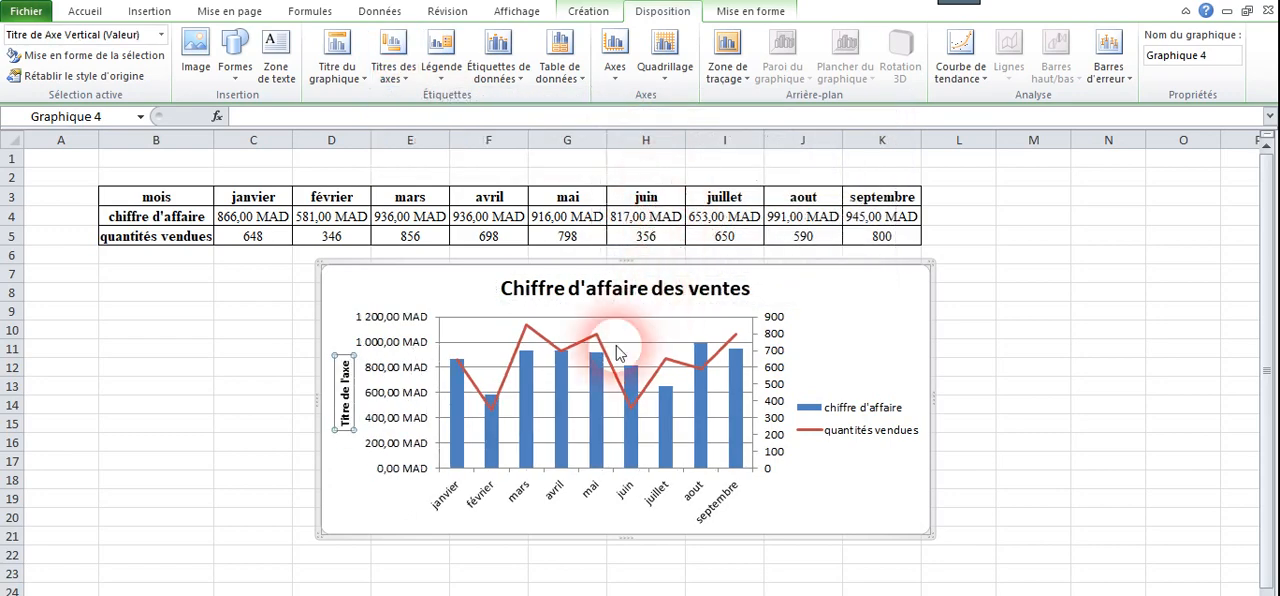
{"action": "left_click", "coordinate": [392, 62]}
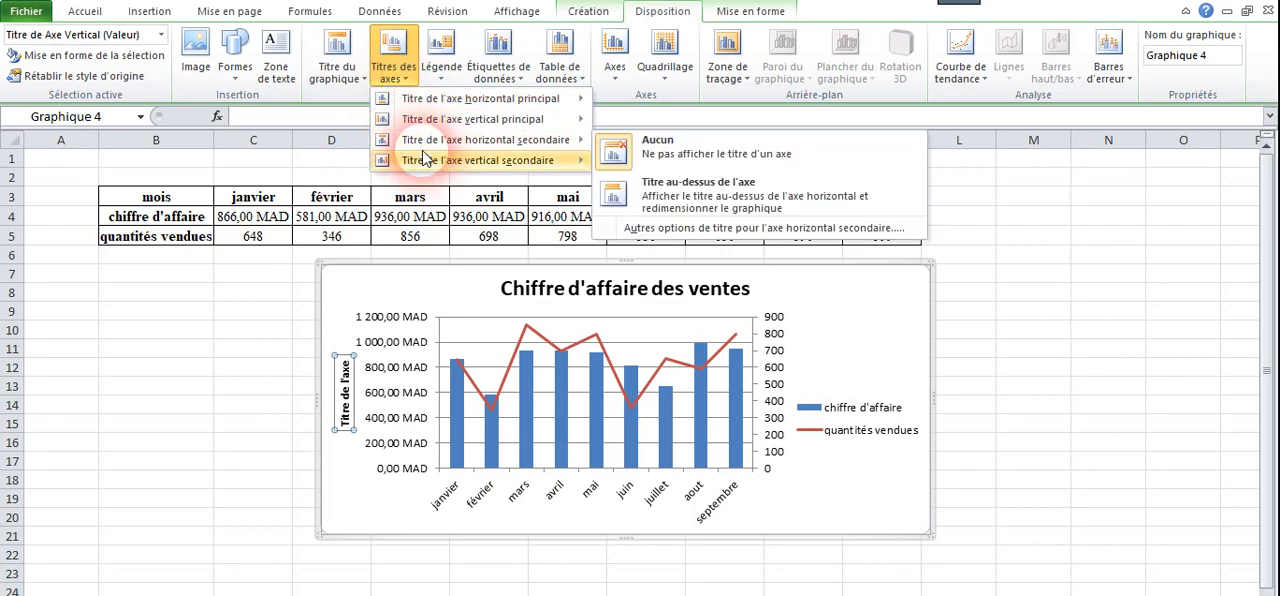
{"action": "mouse_move", "coordinate": [423, 160]}
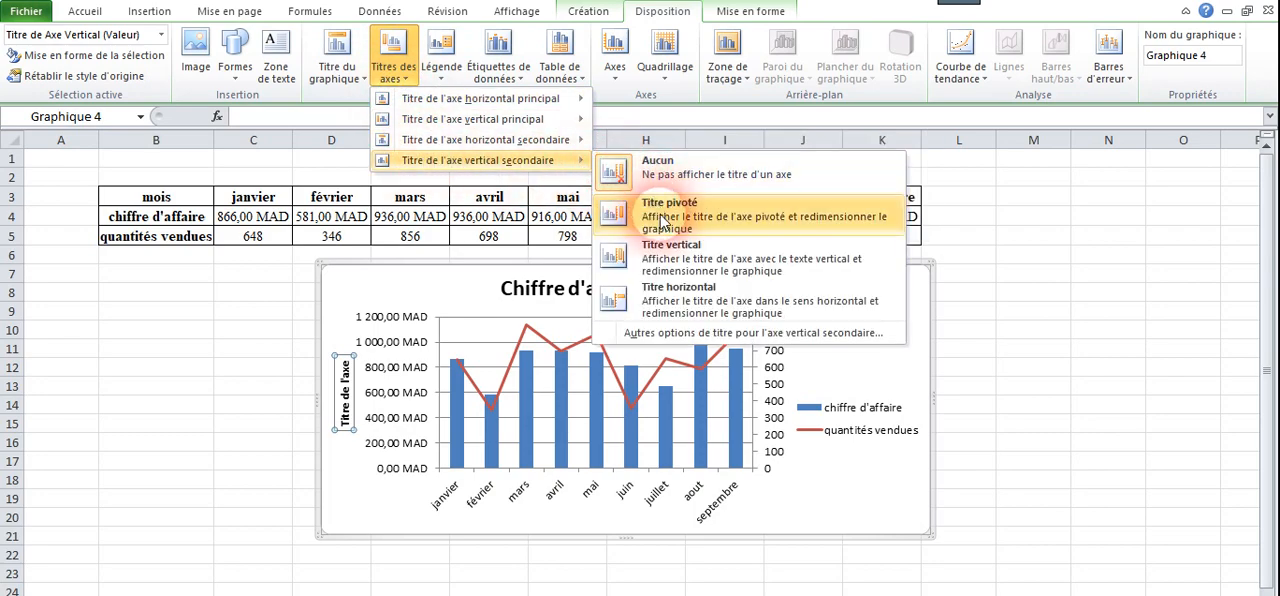
{"action": "left_click", "coordinate": [690, 221]}
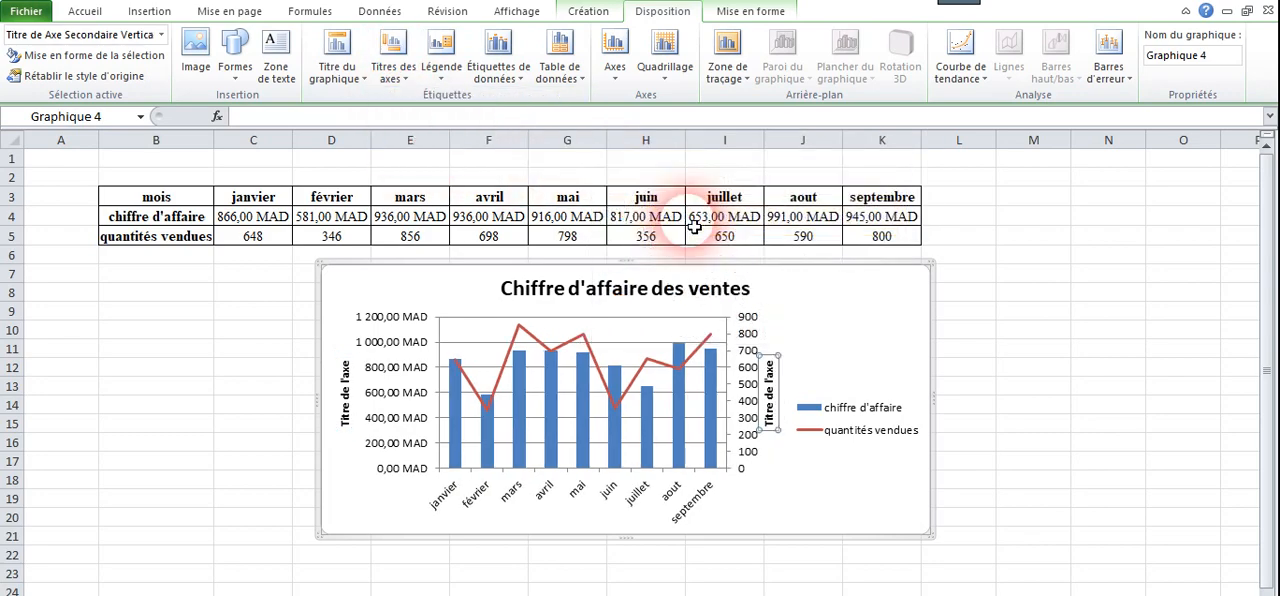
Add a title below the chart's primary horizontal axis (Titre en dessous de l'axe) reading "les mois".
{"action": "left_click", "coordinate": [390, 76]}
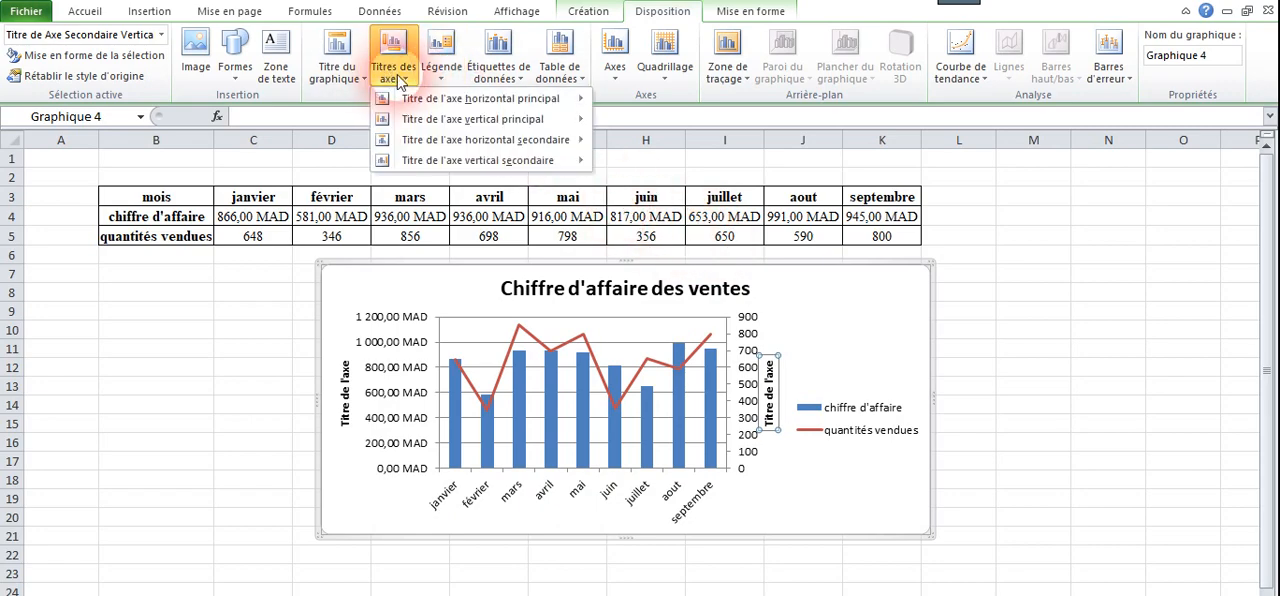
{"action": "mouse_move", "coordinate": [447, 106]}
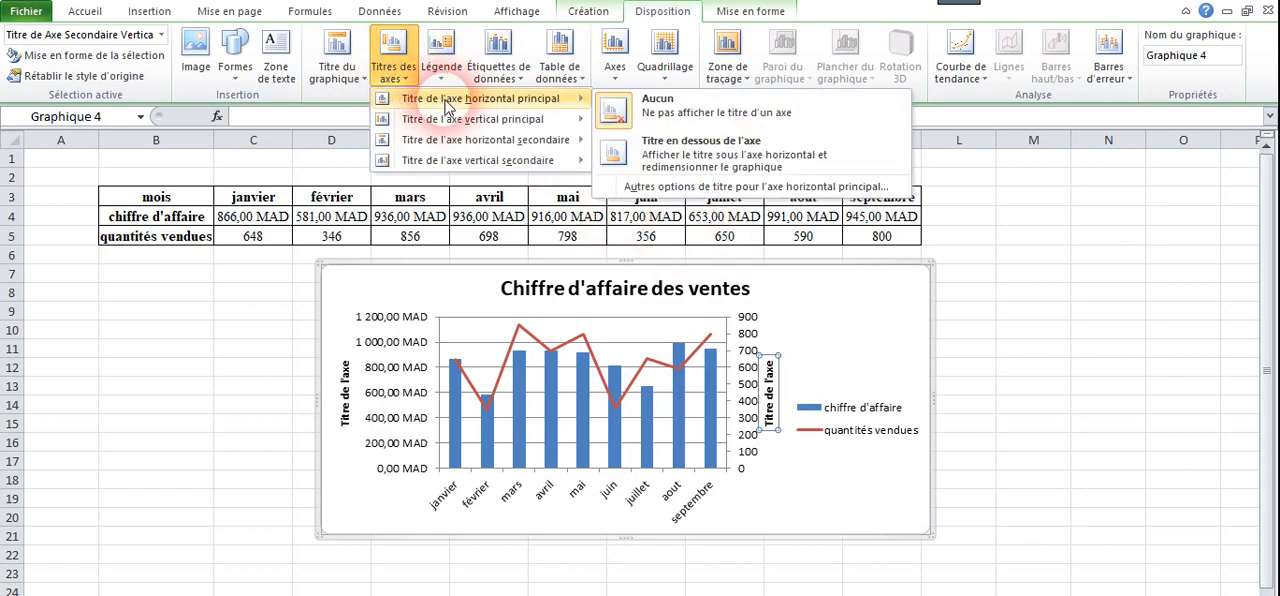
{"action": "left_click", "coordinate": [650, 148]}
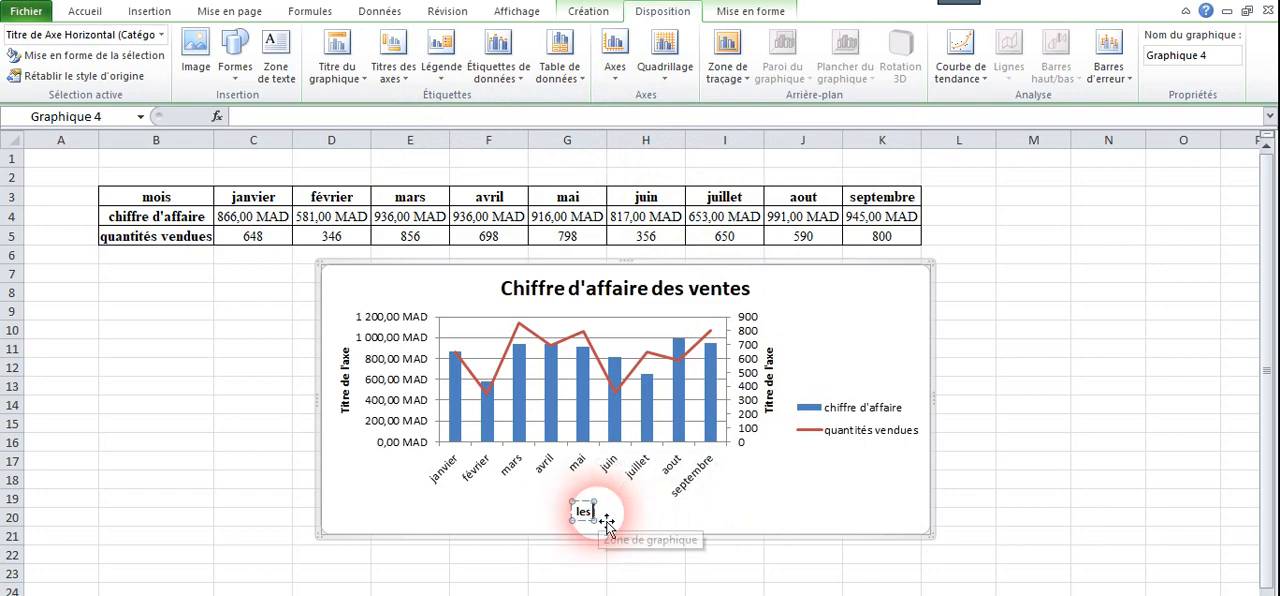
{"action": "left_click", "coordinate": [606, 521]}
{"action": "type", "text": "les mois"}
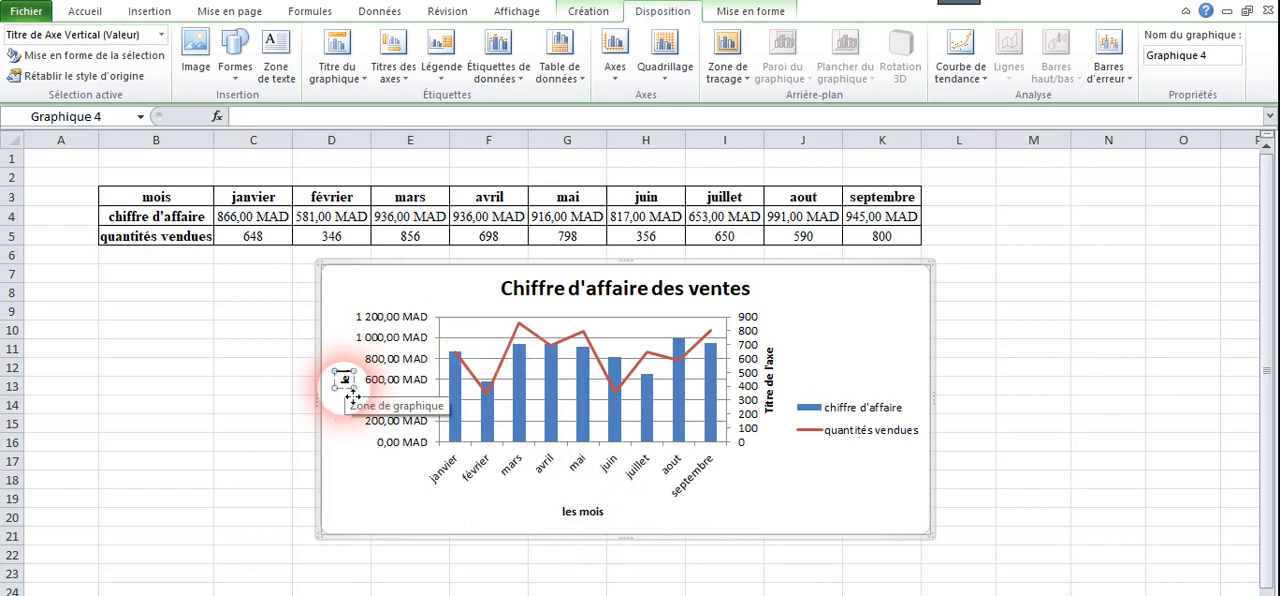
Set the primary vertical axis title to "le chiffre d'affaire" and the secondary vertical axis title to "quantités vendues".
{"action": "left_click", "coordinate": [354, 397]}
{"action": "type", "text": "le chiffre d'affaire"}
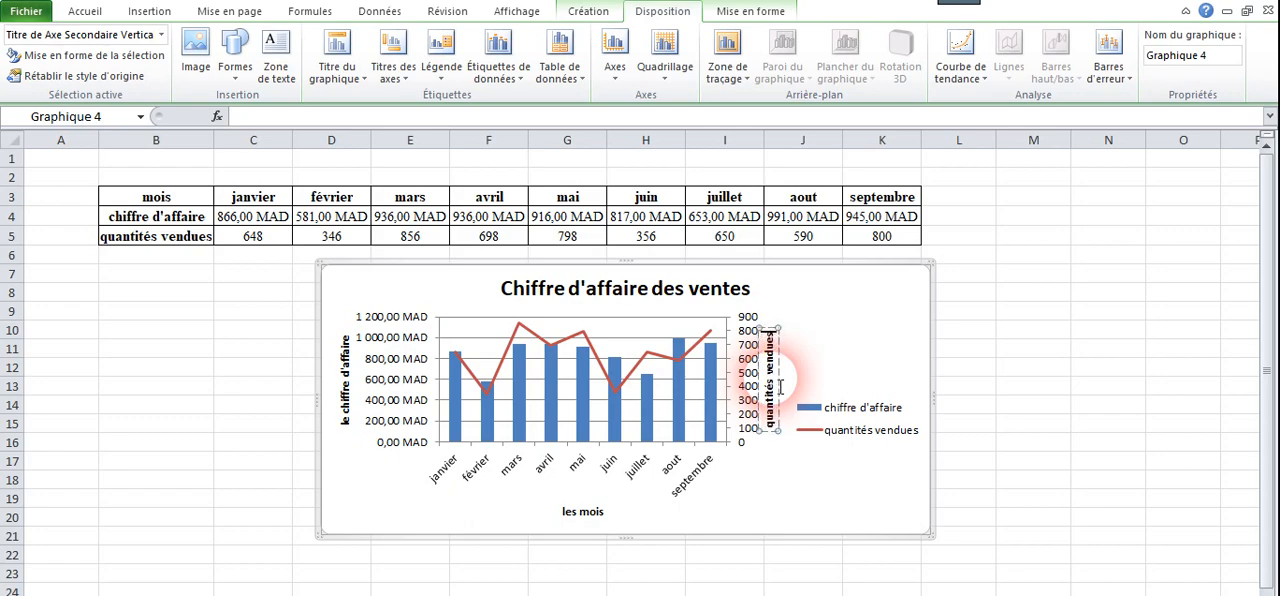
Widen the chart by extending its right edge to about the middle of column M.
{"action": "left_click", "coordinate": [921, 362]}
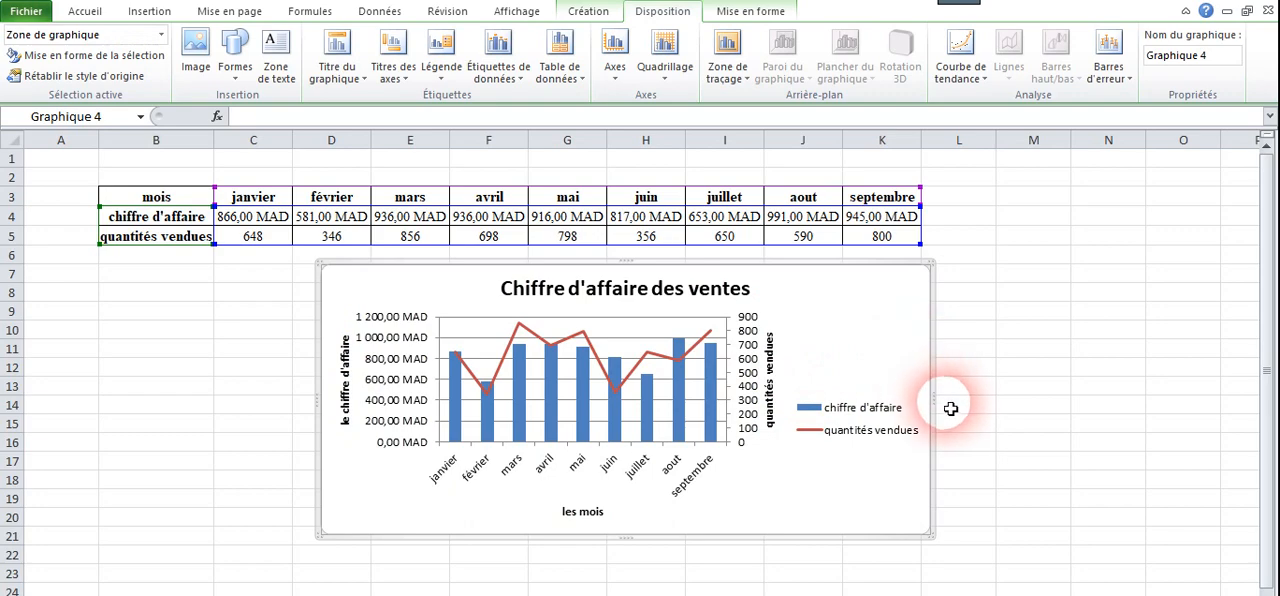
{"action": "left_click_drag", "start_coordinate": [943, 399], "coordinate": [1040, 400]}
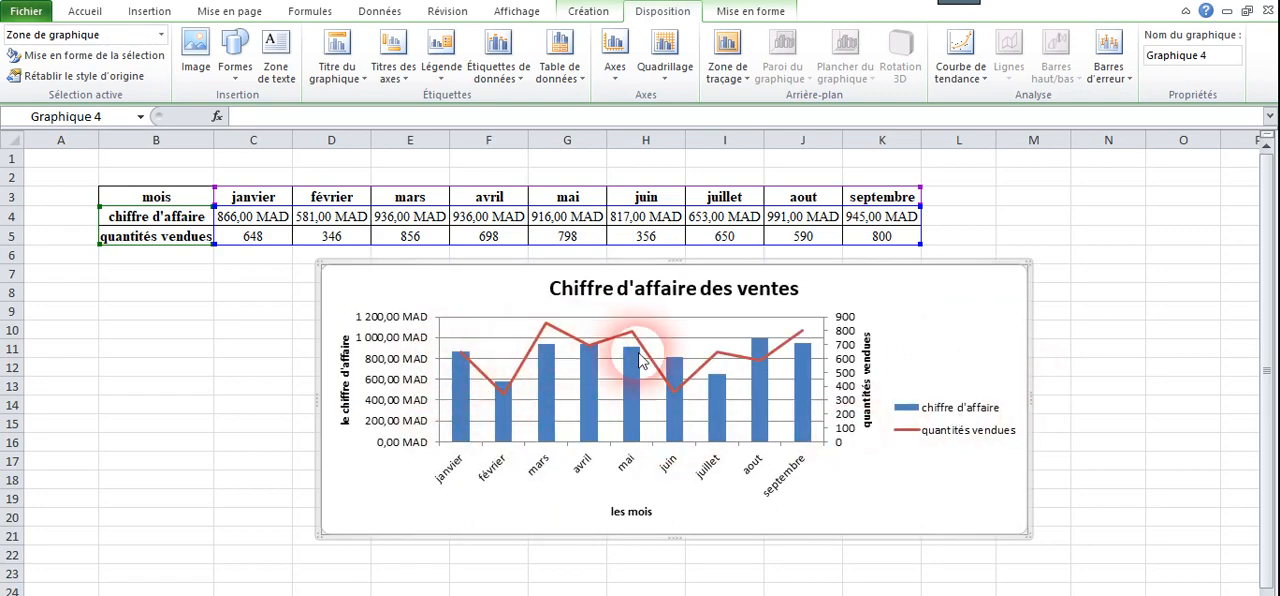